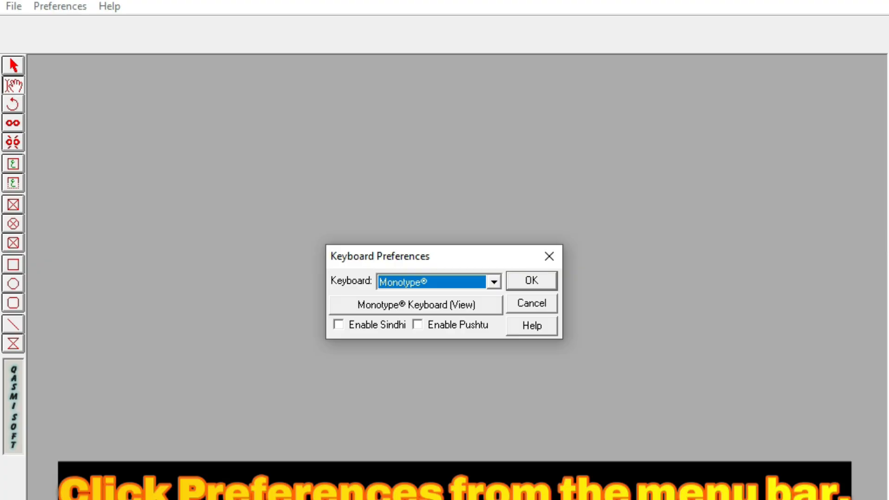
# Change the Keyboard setting from Monotype to Phonetic, view its key chart, and confirm with OK.
pyautogui.moveTo(477, 260); pyautogui.dragTo(428, 227)
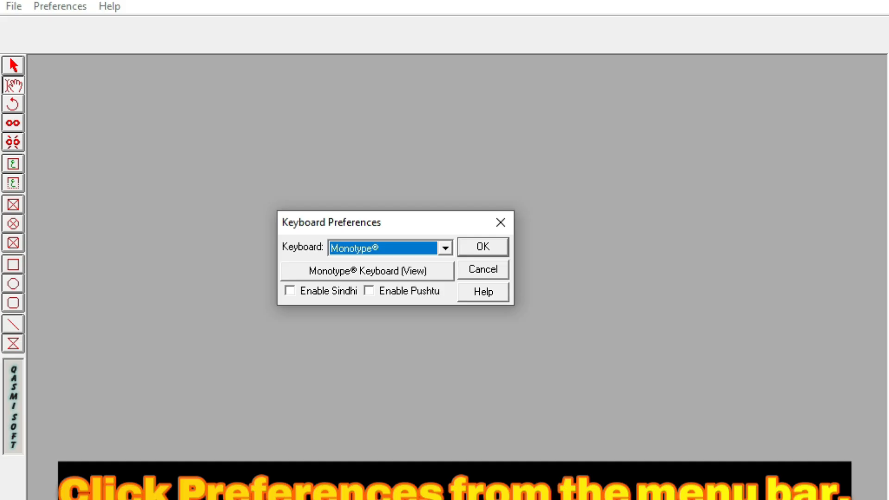
pyautogui.click(446, 249)
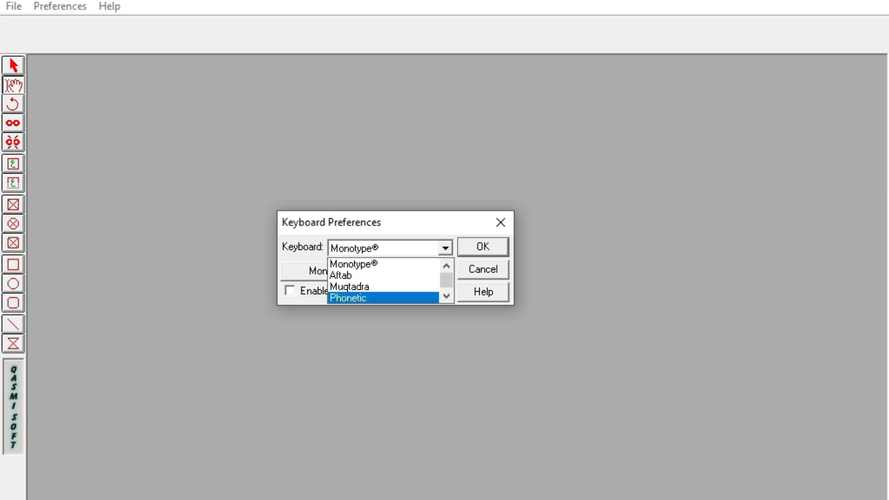
pyautogui.press('Return')
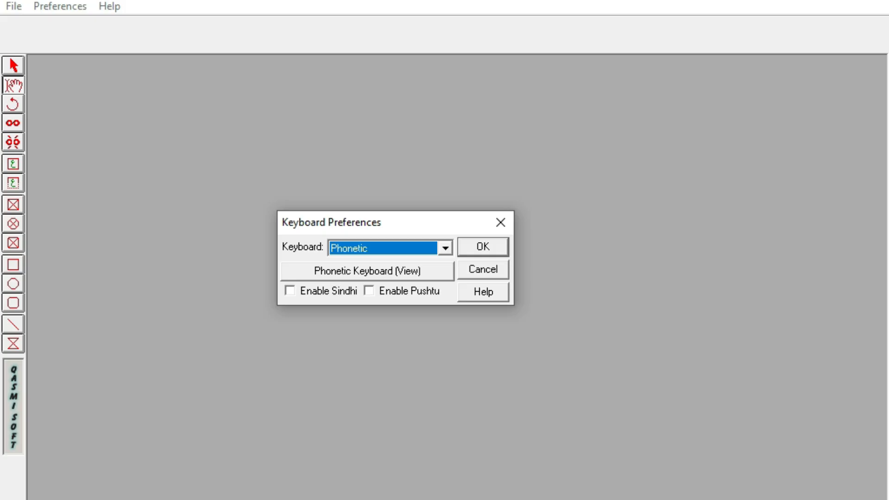
pyautogui.press('Tab')
pyautogui.press('Return')
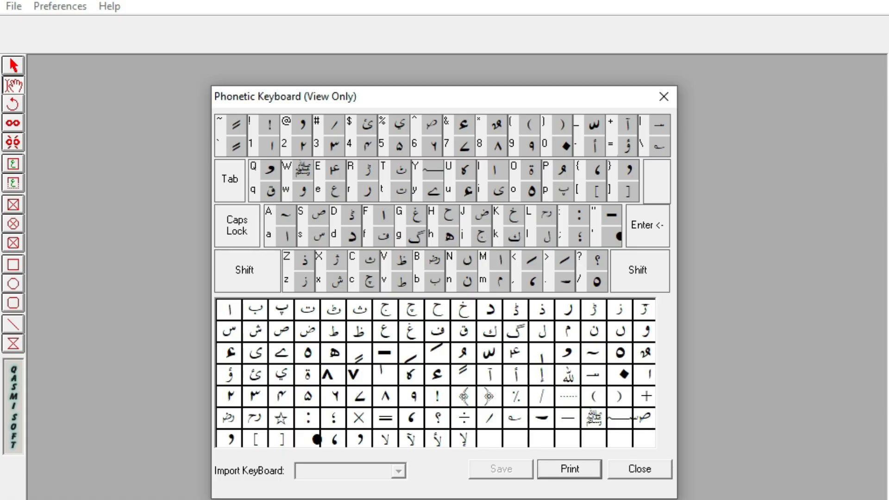
pyautogui.click(640, 469)
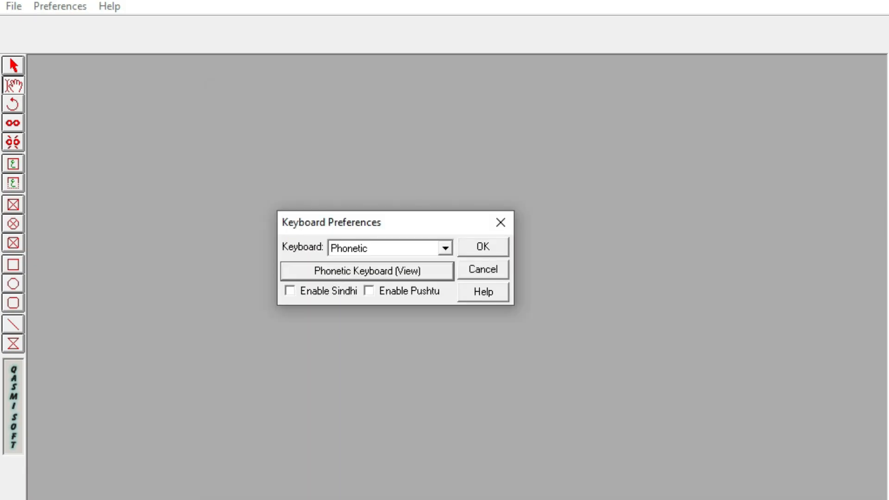
pyautogui.click(483, 247)
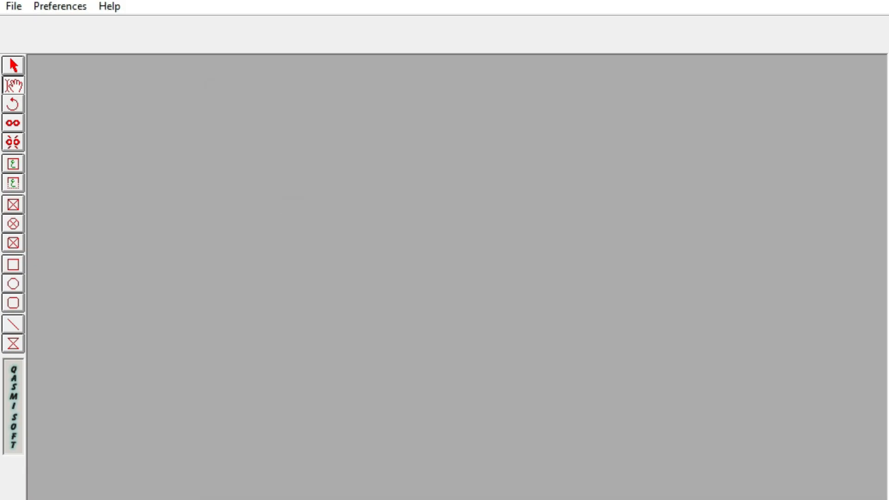
# Create a new document with the default page settings via File > New.
pyautogui.click(14, 7)
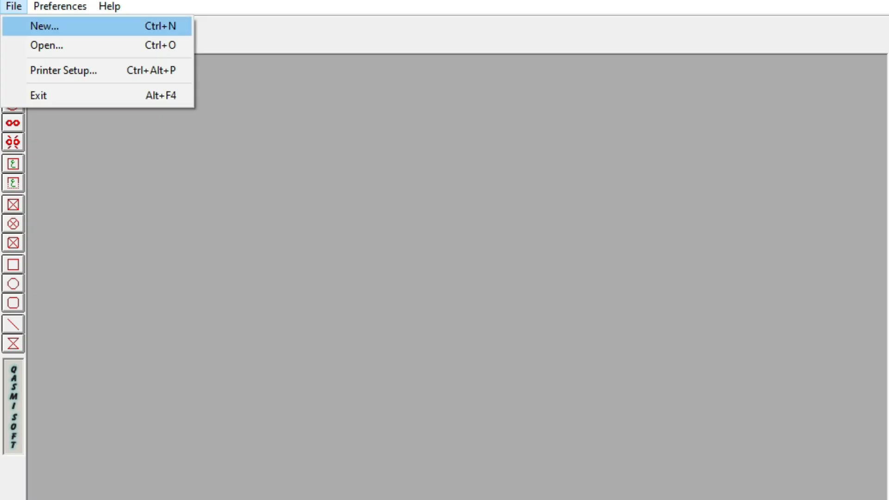
pyautogui.click(32, 26)
pyautogui.press('Return')
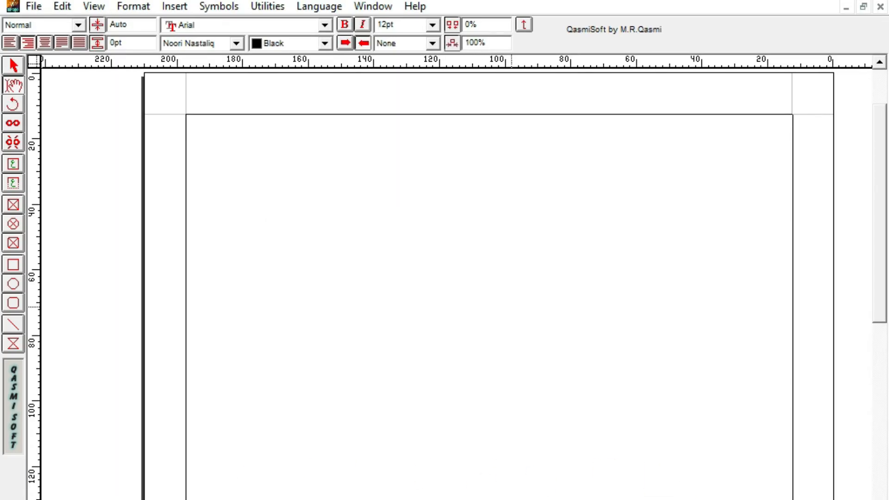
pyautogui.hotkey('ctrl', 'shift', 'p')
pyautogui.press('Escape')
# Type test Urdu letters (ابچجکشدڈس ص) at the top right, then delete that line.
pyautogui.write('ا')
pyautogui.hotkey('ctrl', '2')
pyautogui.write('ب')
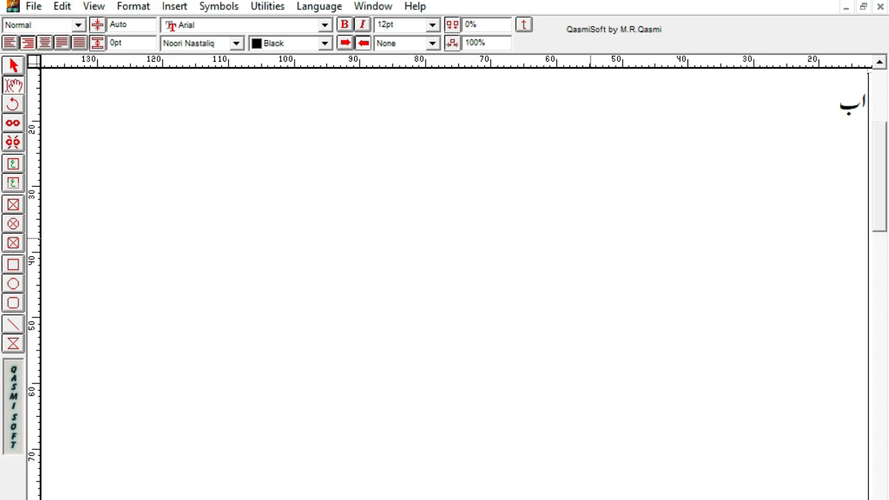
pyautogui.write('چج')
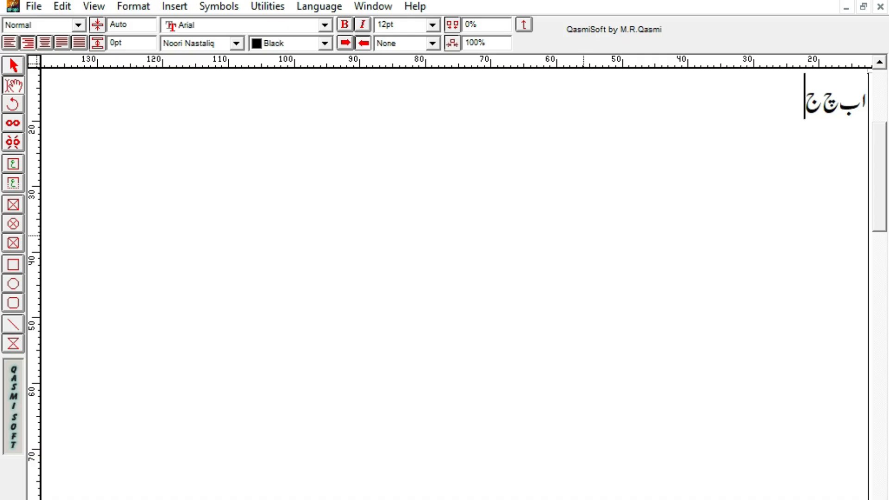
pyautogui.write('کش')
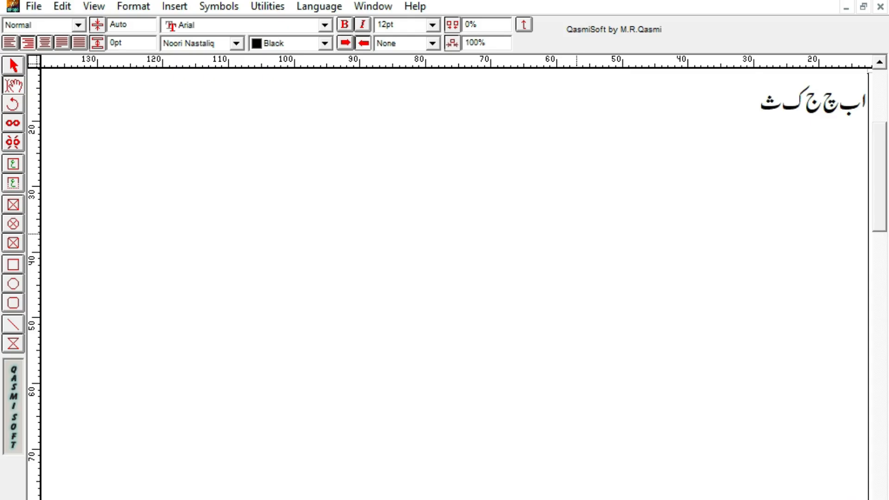
pyautogui.write('دڈس')
pyautogui.press('BackSpace')
pyautogui.write('س ص')
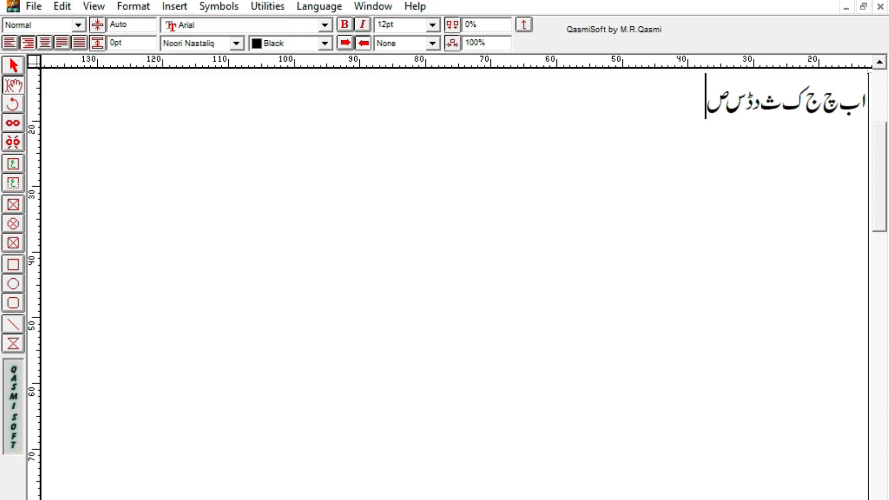
pyautogui.moveTo(706, 103); pyautogui.dragTo(868, 104)
pyautogui.press('Delete')
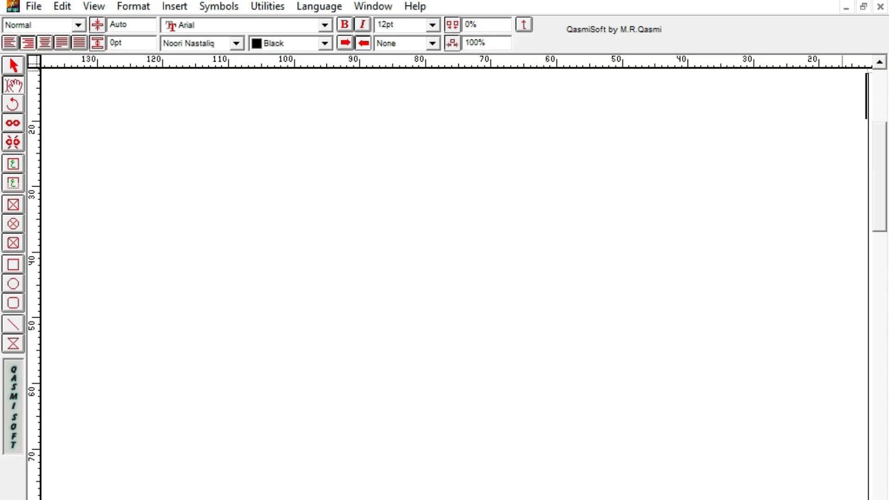
# Review the A4 210x297mm portrait setup in Format > Document, then close the untitled document.
pyautogui.click(62, 7)
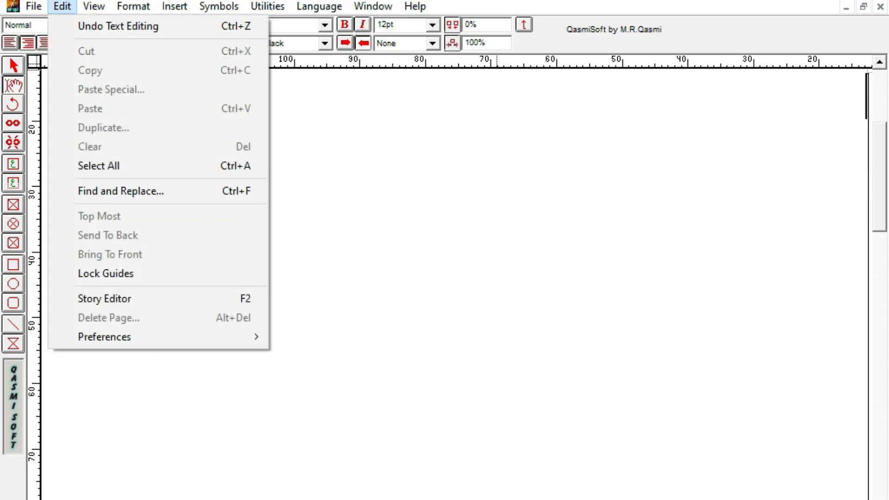
pyautogui.moveTo(133, 6)
pyautogui.moveTo(94, 7)
pyautogui.moveTo(62, 6)
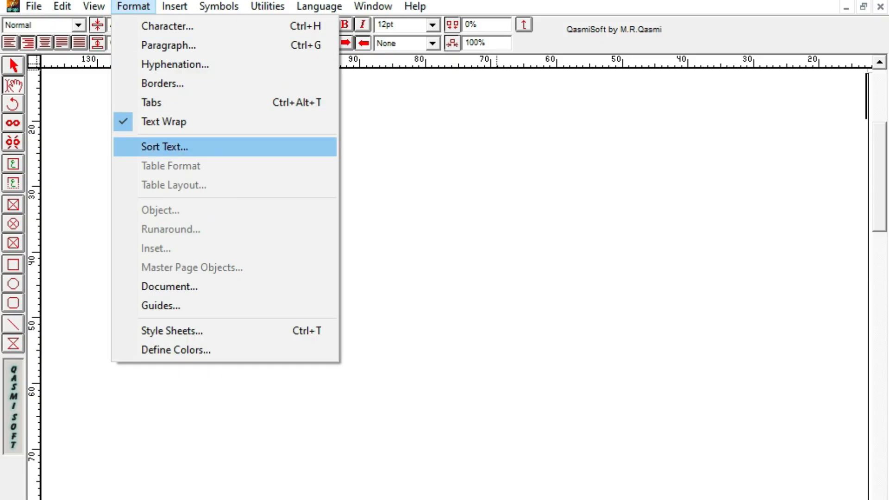
pyautogui.click(170, 286)
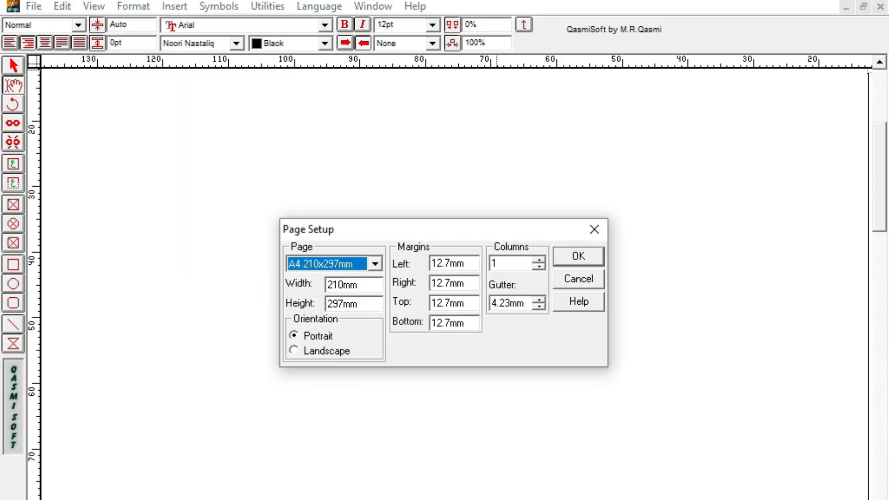
pyautogui.moveTo(462, 234); pyautogui.dragTo(461, 206)
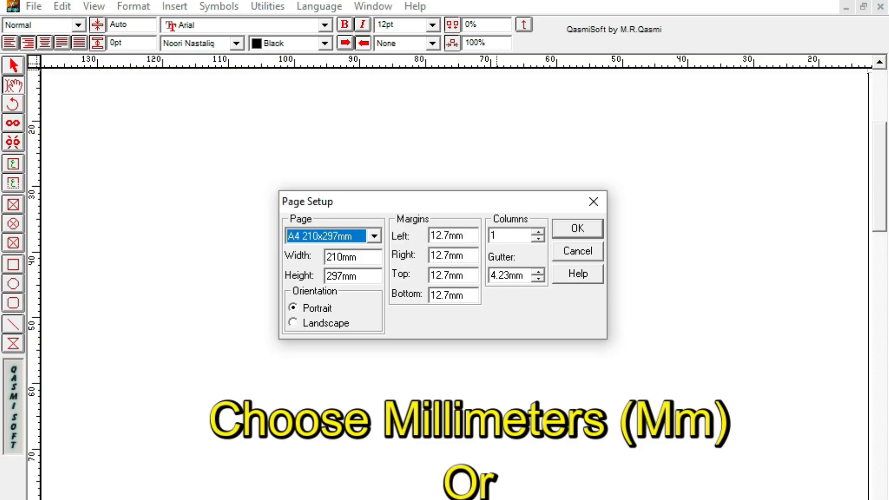
pyautogui.click(577, 228)
pyautogui.click(881, 7)
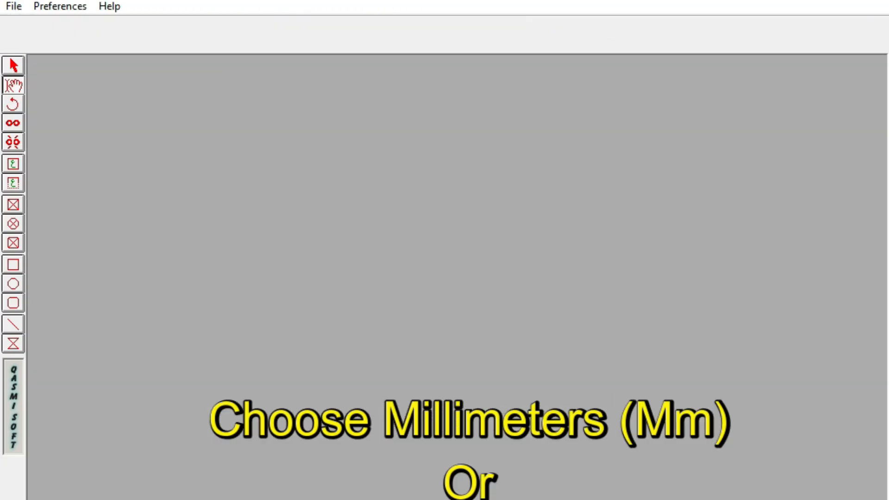
# Set the General measurement units to Inches in Document Preferences.
pyautogui.click(14, 7)
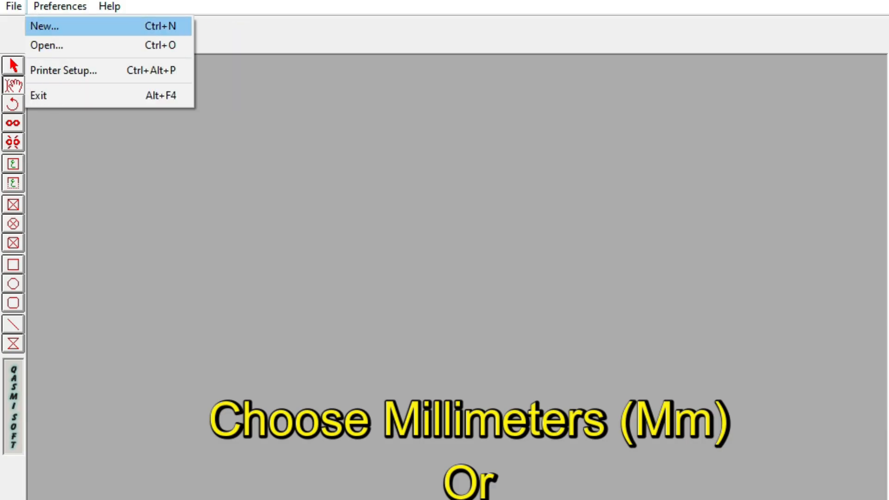
pyautogui.moveTo(60, 6)
pyautogui.click(87, 45)
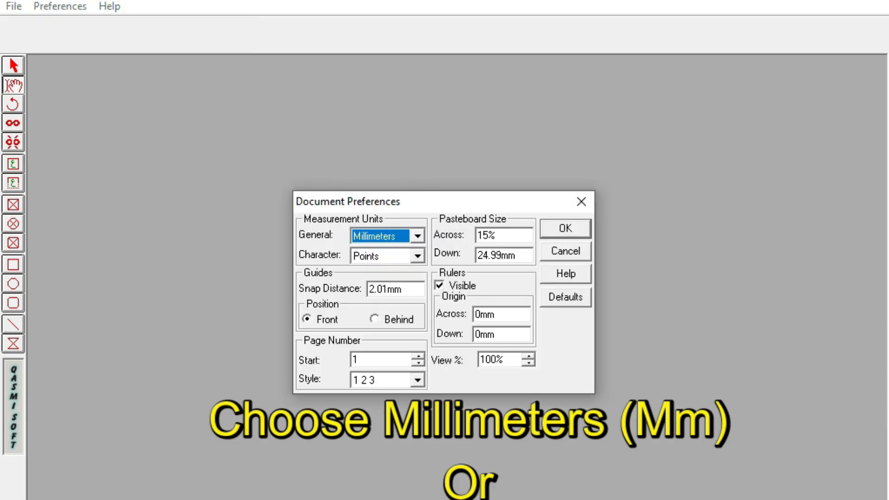
pyautogui.moveTo(405, 201); pyautogui.dragTo(404, 186)
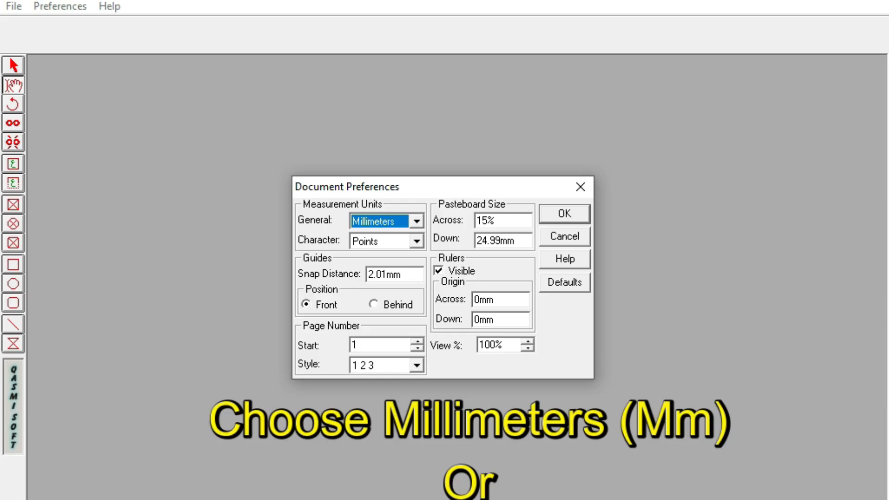
pyautogui.moveTo(474, 190); pyautogui.dragTo(469, 186)
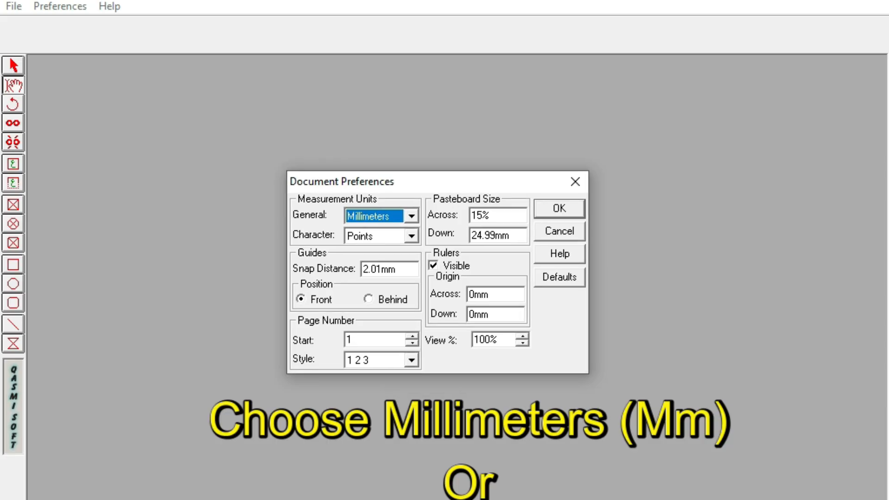
pyautogui.click(411, 217)
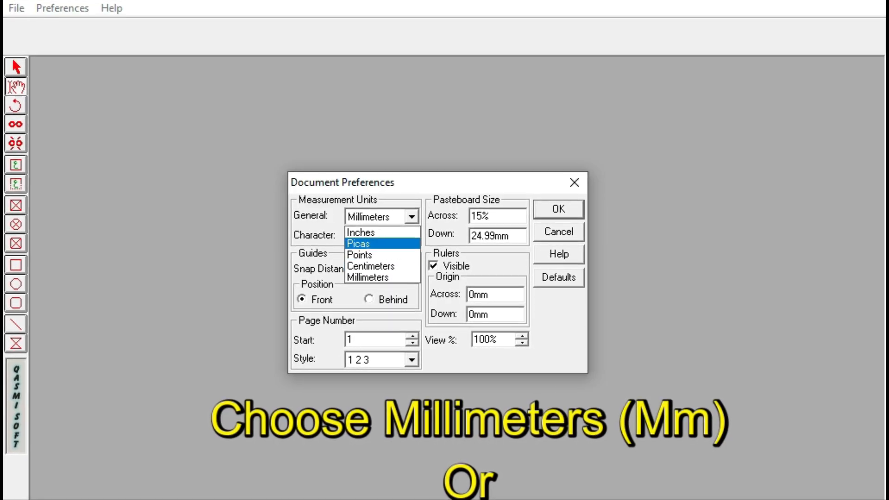
pyautogui.click(361, 232)
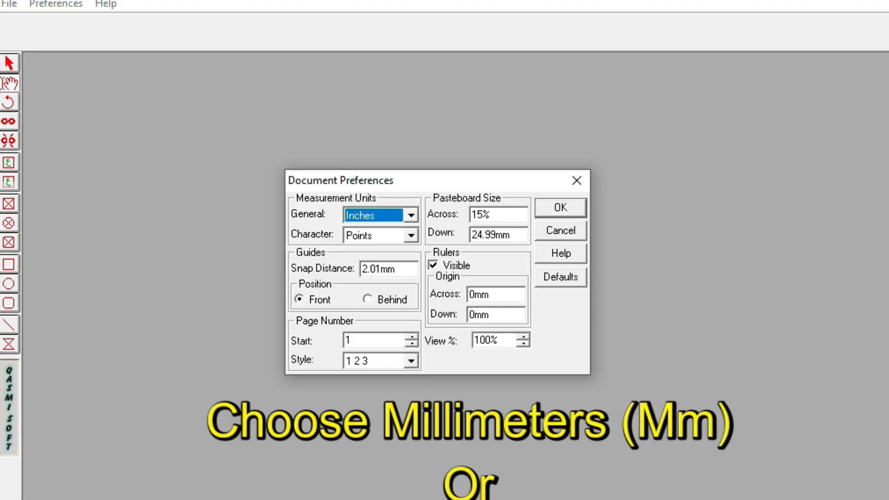
pyautogui.click(559, 208)
# Bring up New Document settings for an A4 portrait, right-to-left page with 0.5" margins.
pyautogui.click(7, 2)
pyautogui.click(32, 18)
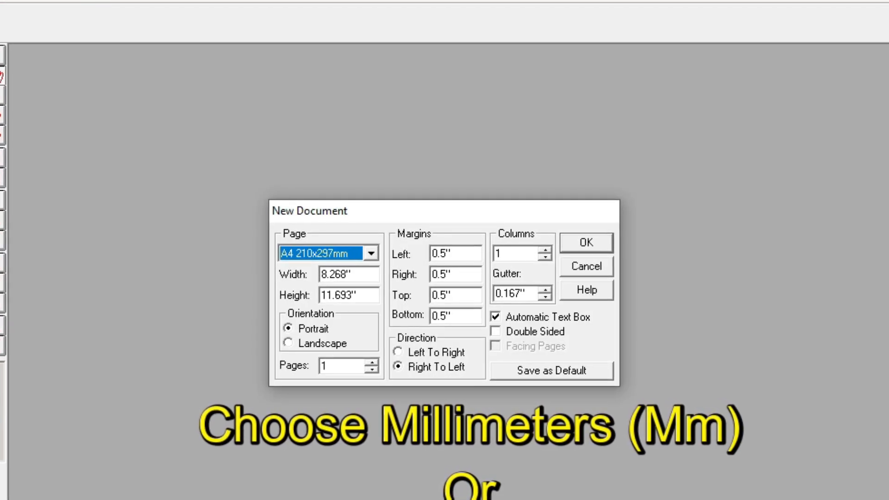
pyautogui.moveTo(506, 216); pyautogui.dragTo(468, 207)
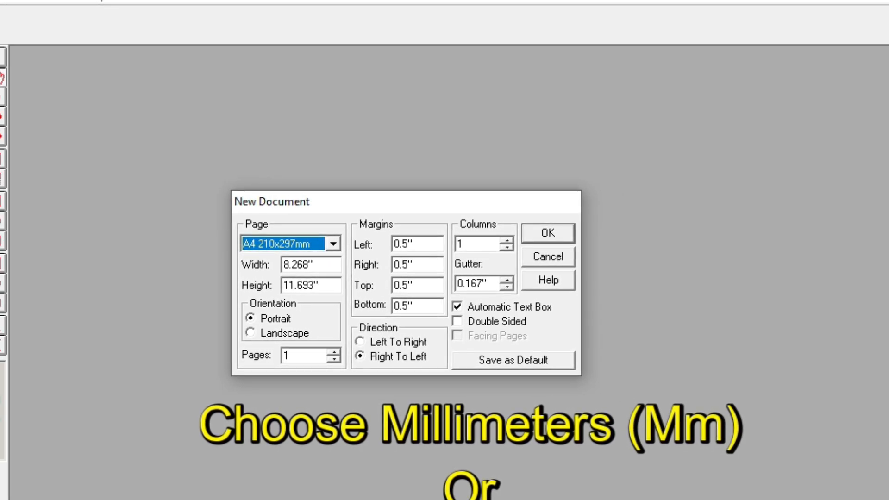
pyautogui.moveTo(522, 209); pyautogui.dragTo(478, 209)
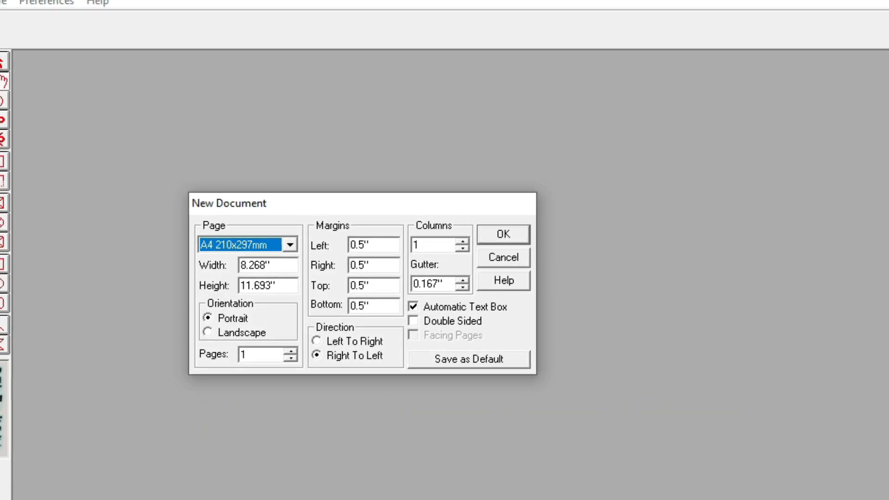
# Create the A4 right-to-left page and type 'قاسمی سافٹ' and 'میں' on two lines.
pyautogui.press('Return')
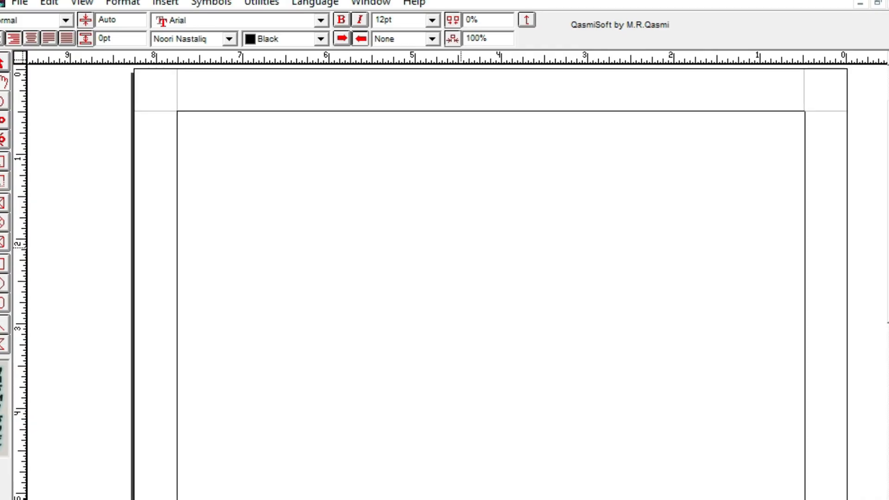
pyautogui.press('Return')
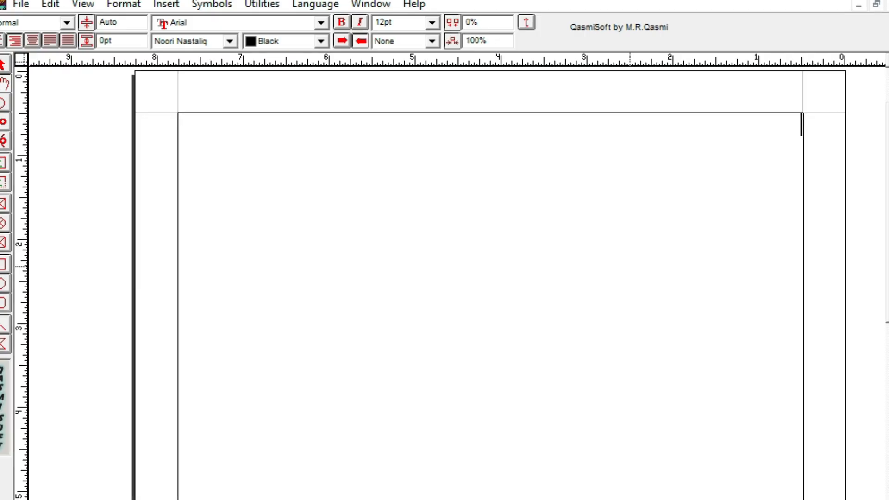
pyautogui.hotkey('ctrl', '5')
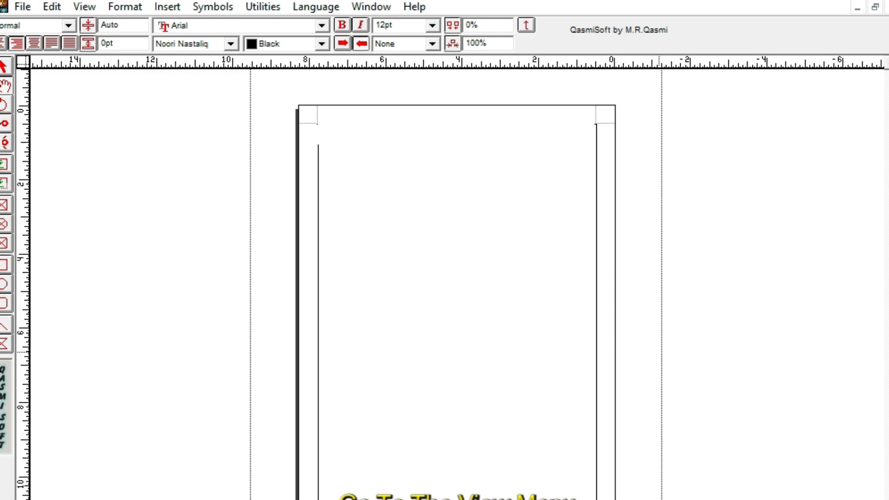
pyautogui.write('قاسمی س')
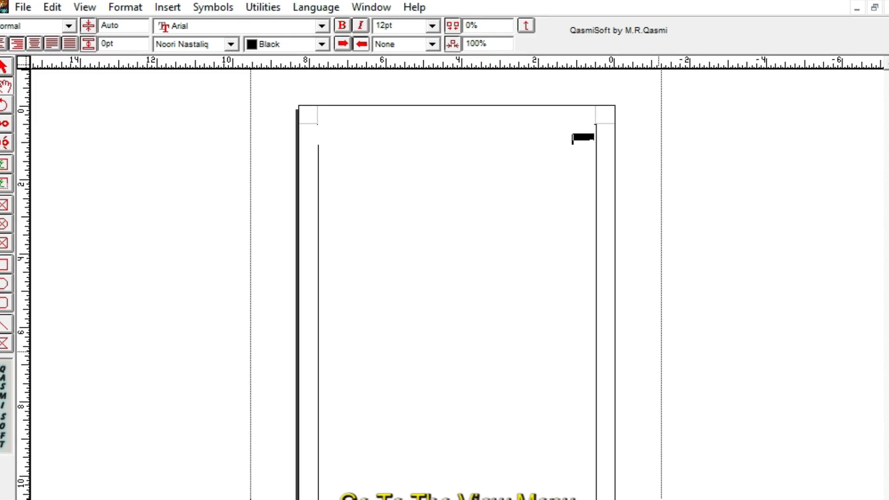
pyautogui.write('افٹ')
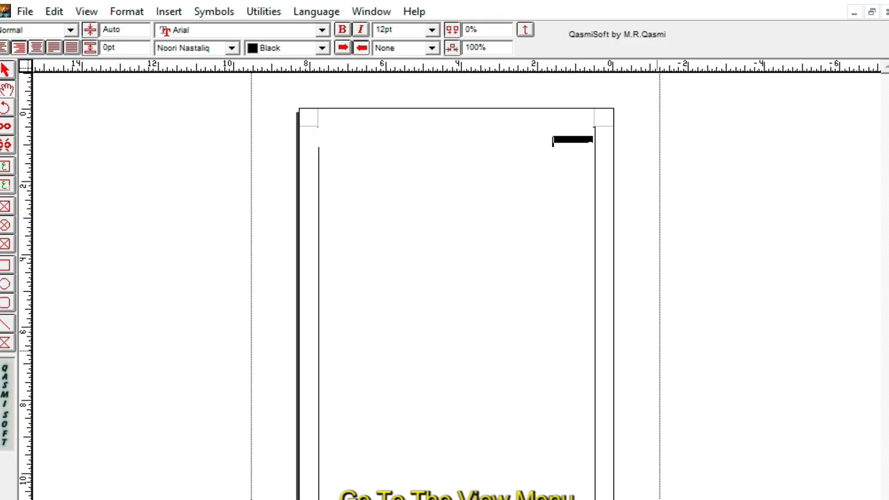
pyautogui.scroll(1, 657, 351)
pyautogui.press('Return')
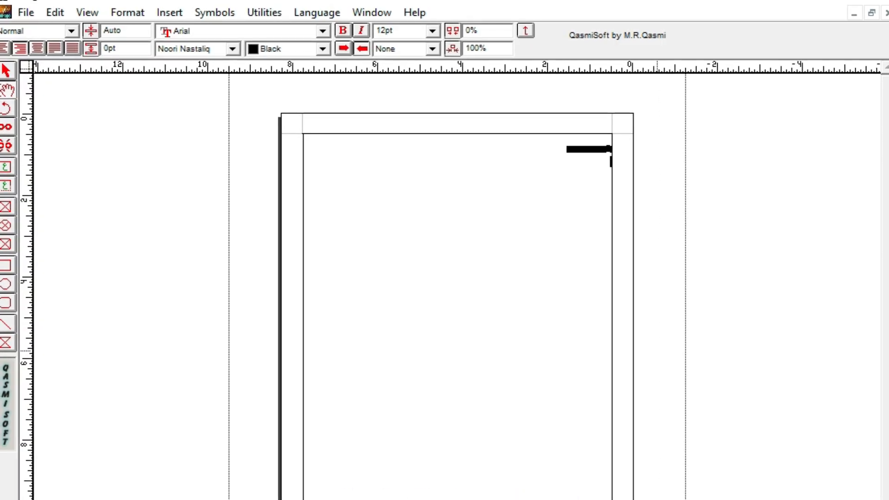
pyautogui.write('میں')
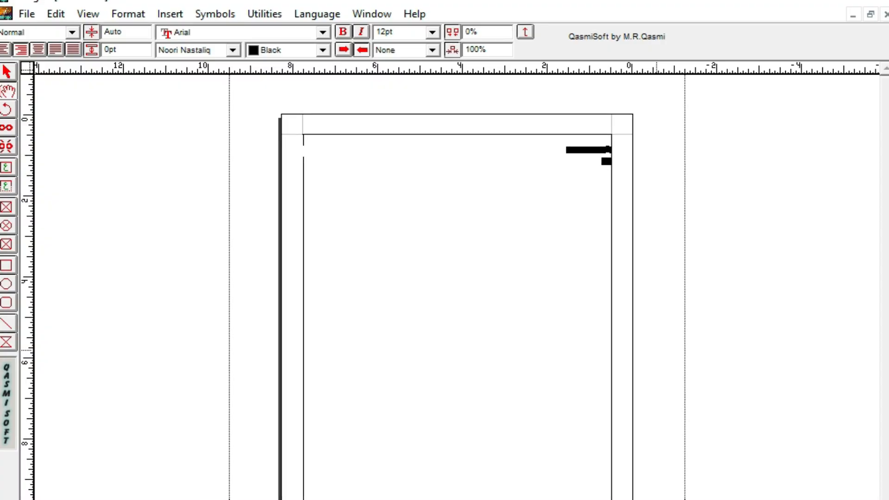
pyautogui.hotkey('ctrl', '1')
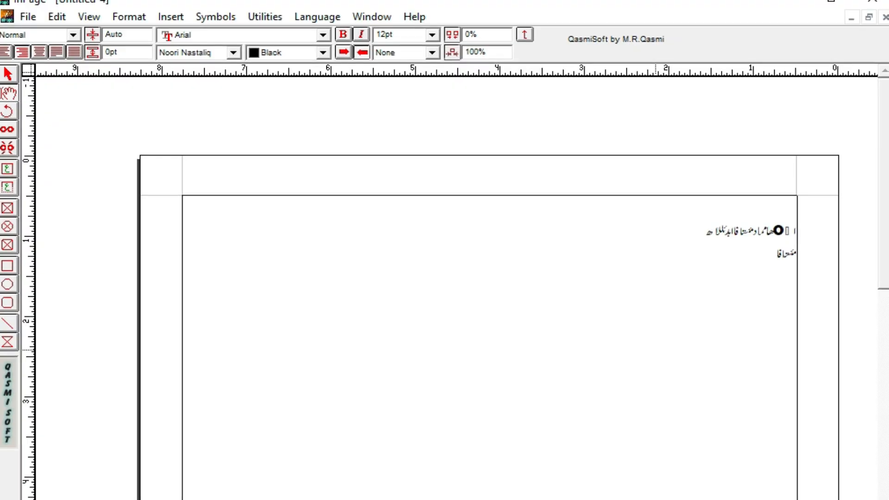
# Zoom to 200% and type the third line 'محمد مصطفیٰ عبد' below the first two.
pyautogui.press('F7')
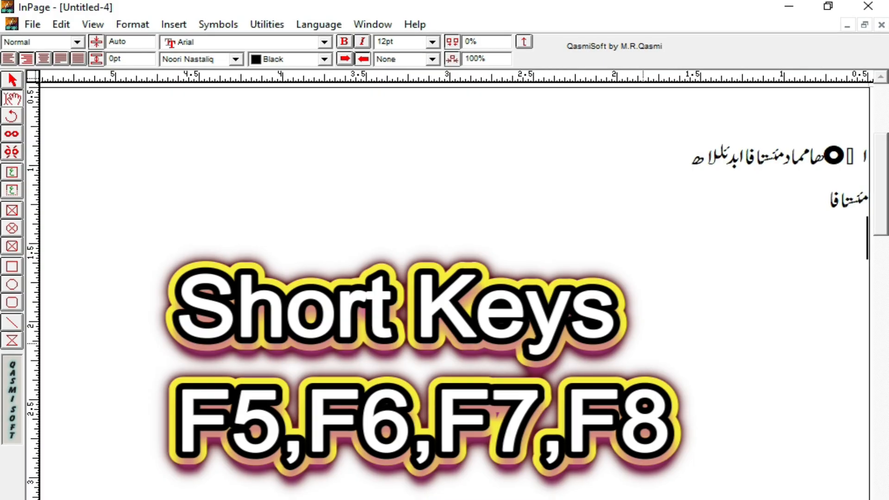
pyautogui.write('محمد مس')
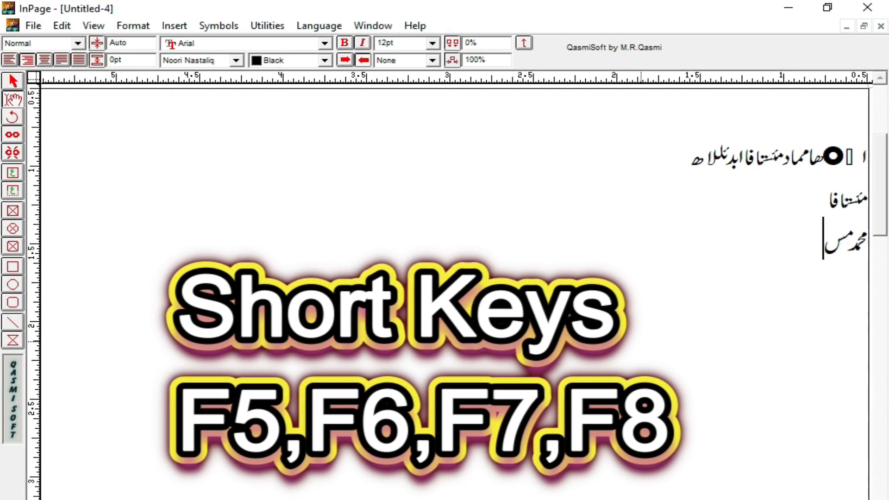
pyautogui.press('BackSpace')
pyautogui.write('صطفی اع')
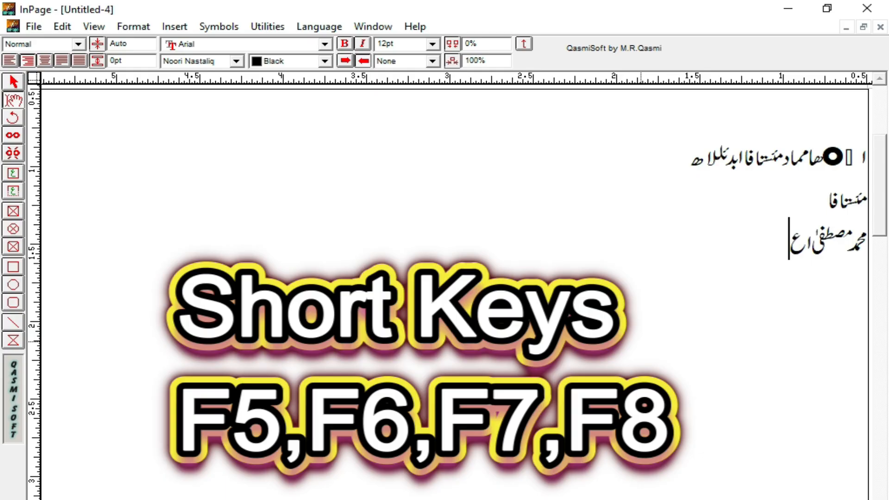
pyautogui.write('یٰ ا')
pyautogui.press('BackSpace')
pyautogui.write('عبد')
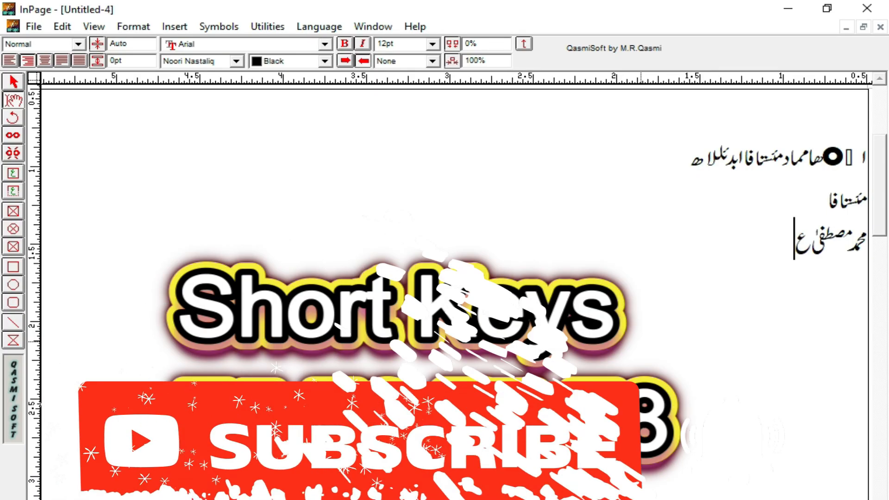